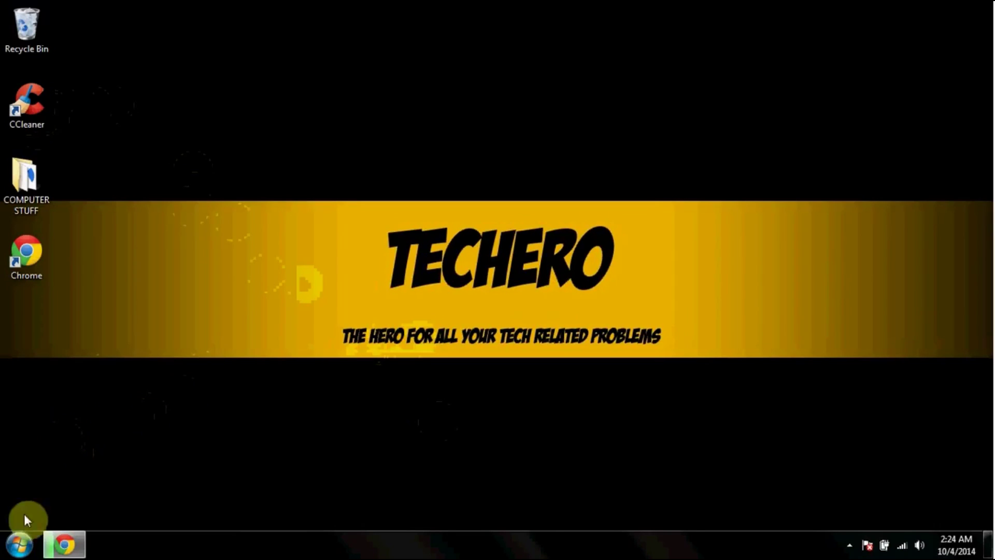
# From the Start menu, open Computer and bring up the context menu for drive OS (C:).
pyautogui.click(13, 550)
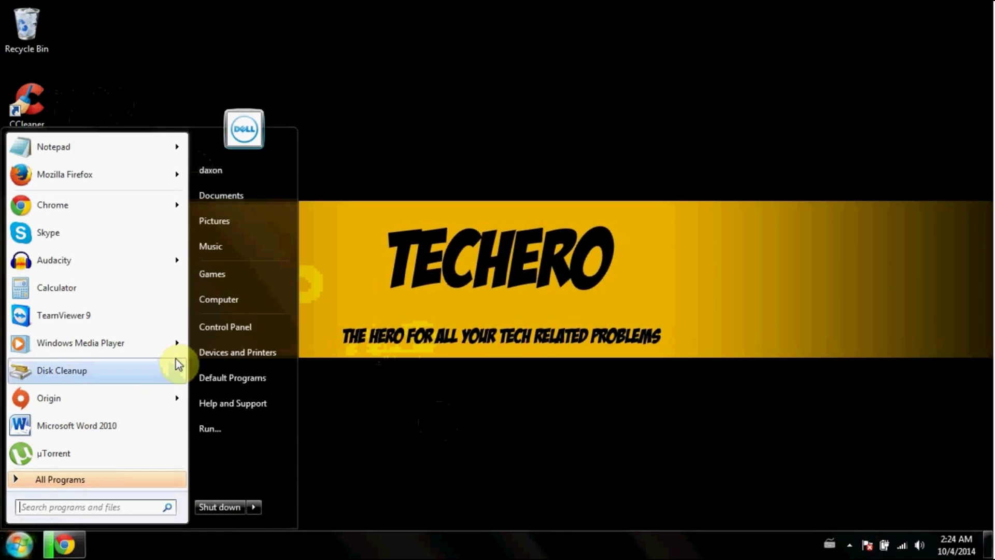
pyautogui.click(231, 301)
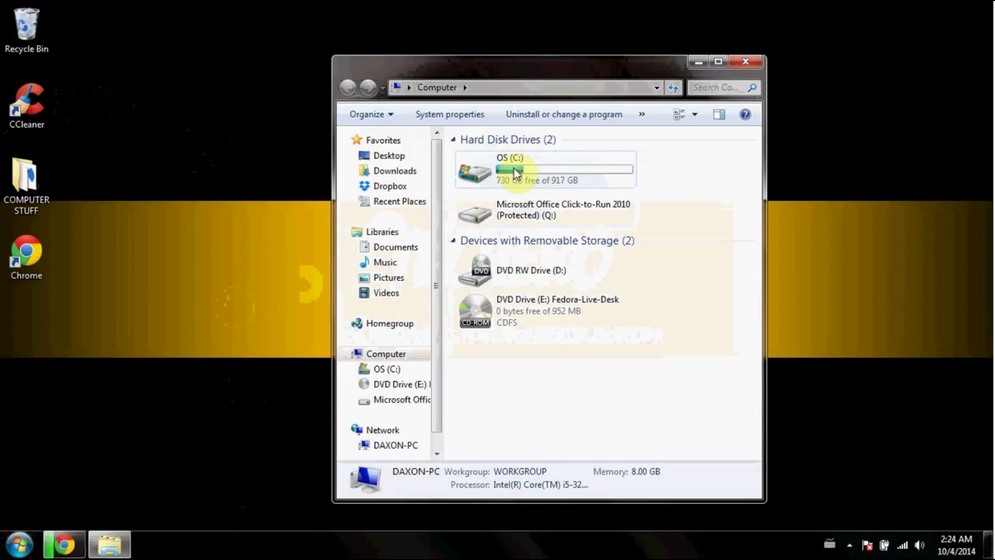
pyautogui.rightClick(516, 173)
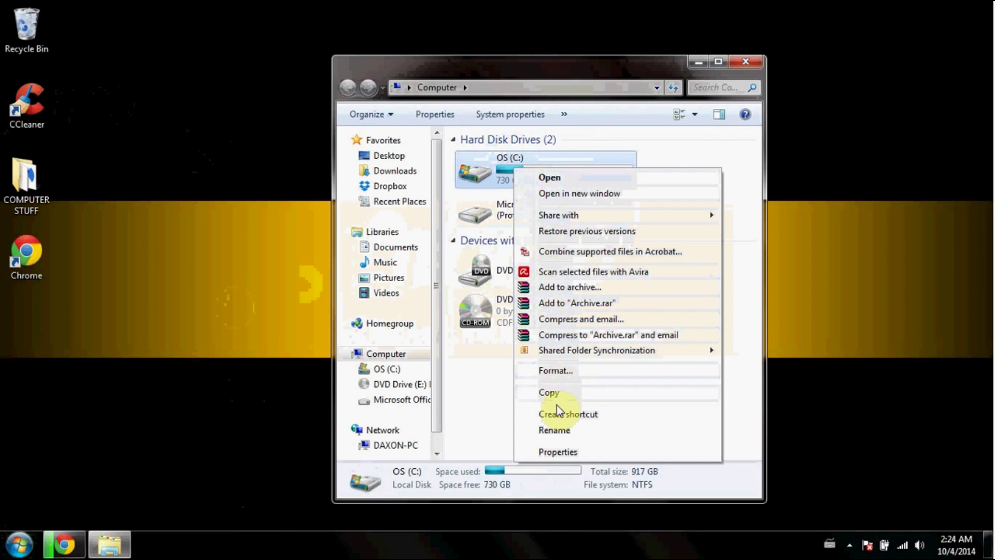
# Open OS (C:) Properties, close the Computer window, and launch Disk Cleanup for drive C.
pyautogui.click(555, 452)
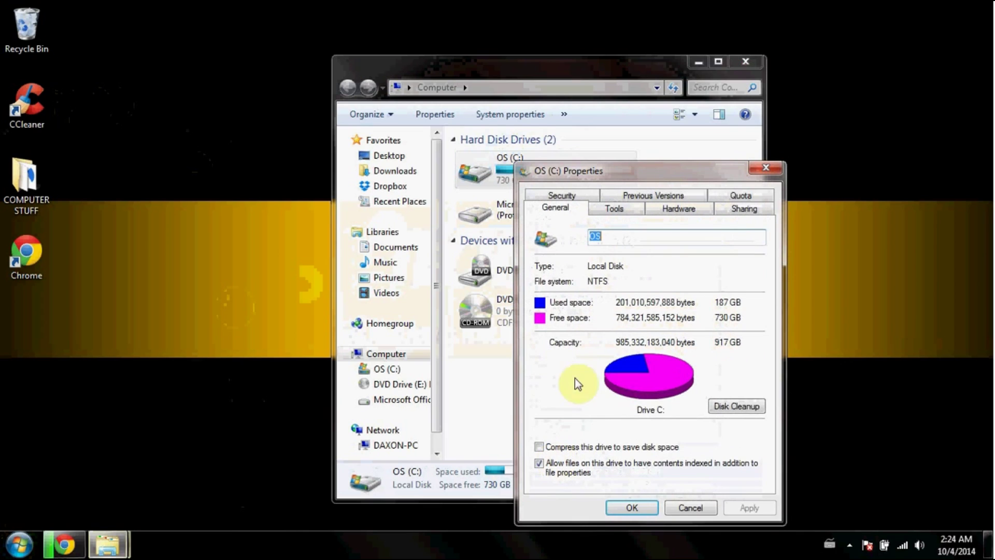
pyautogui.moveTo(632, 171); pyautogui.dragTo(529, 119)
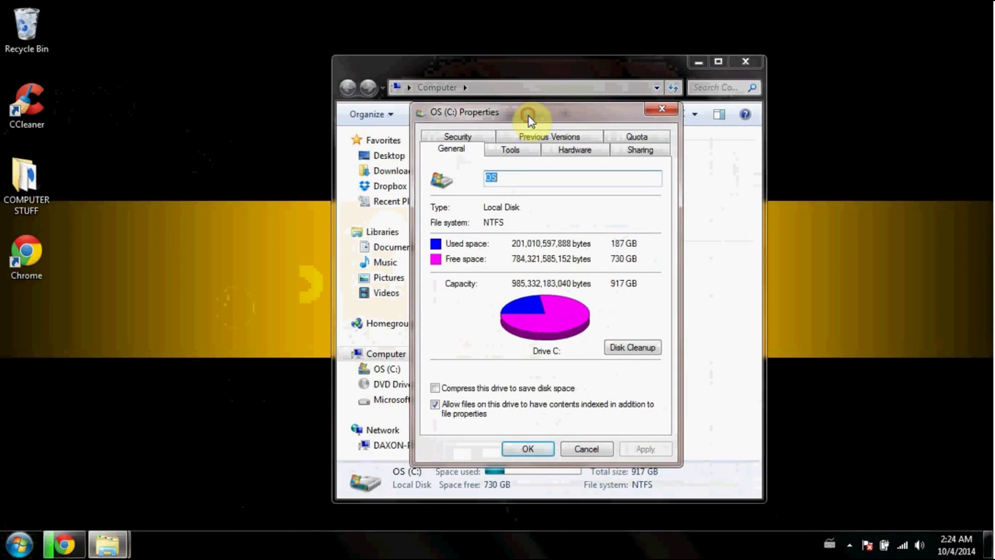
pyautogui.click(746, 62)
pyautogui.moveTo(551, 109)
pyautogui.mouseDown()
pyautogui.moveTo(540, 103)
pyautogui.moveTo(550, 106)
pyautogui.mouseUp()
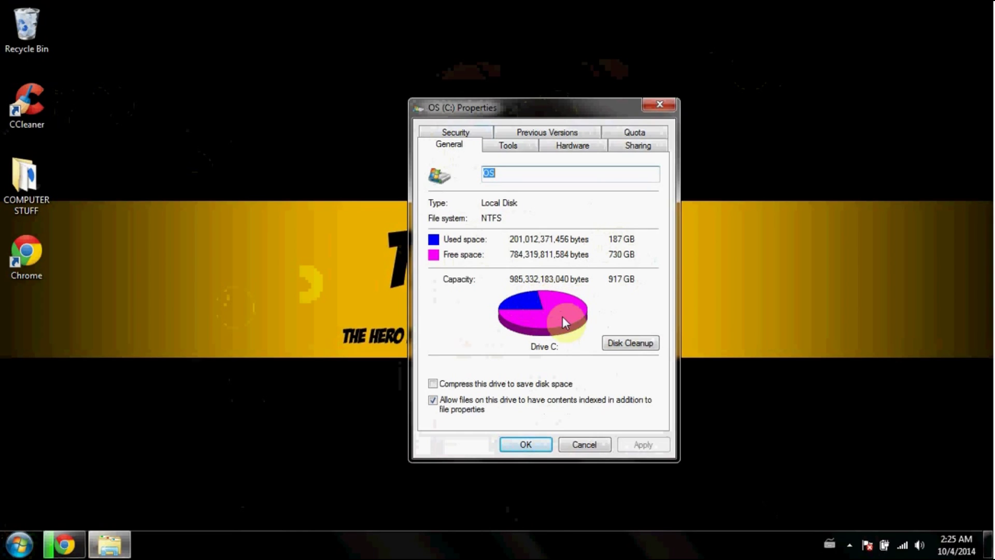
pyautogui.click(636, 344)
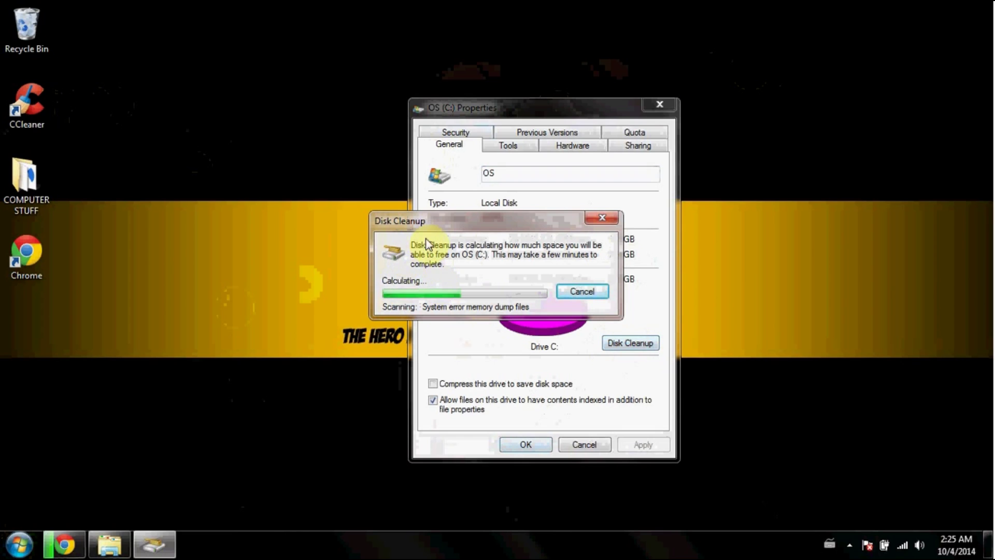
# Move the Disk Cleanup progress window aside and launch Chrome from the desktop shortcut.
pyautogui.moveTo(432, 225); pyautogui.dragTo(301, 214)
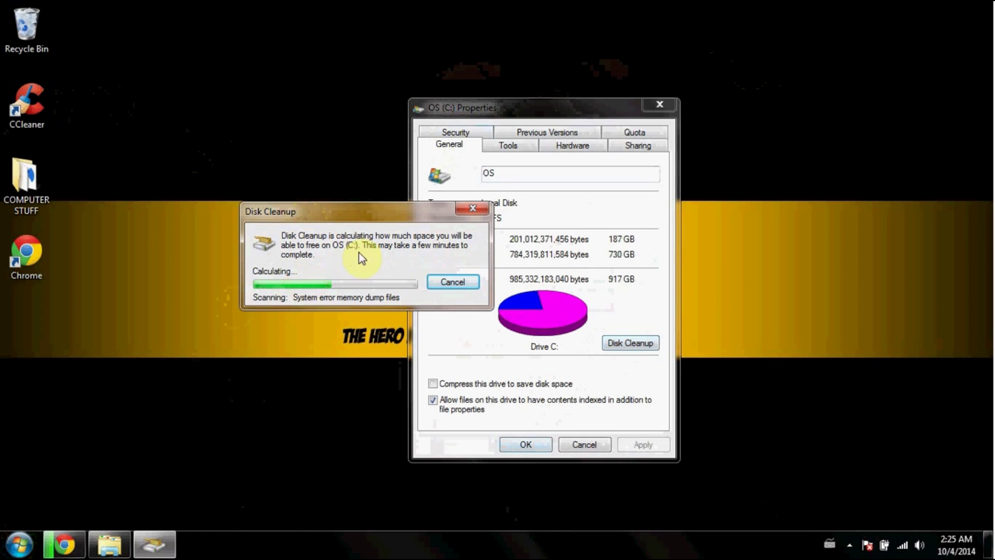
pyautogui.moveTo(350, 217); pyautogui.dragTo(523, 218)
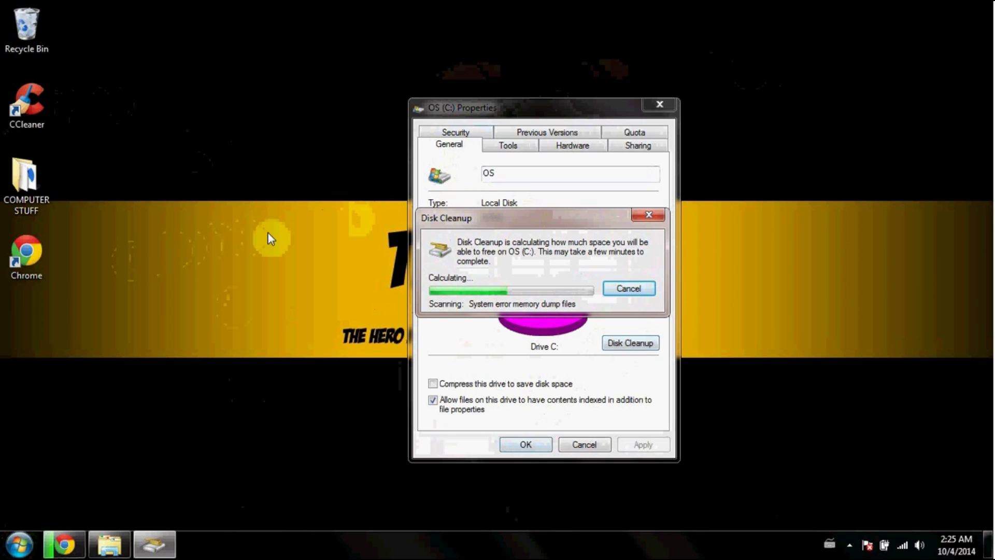
pyautogui.doubleClick(40, 253)
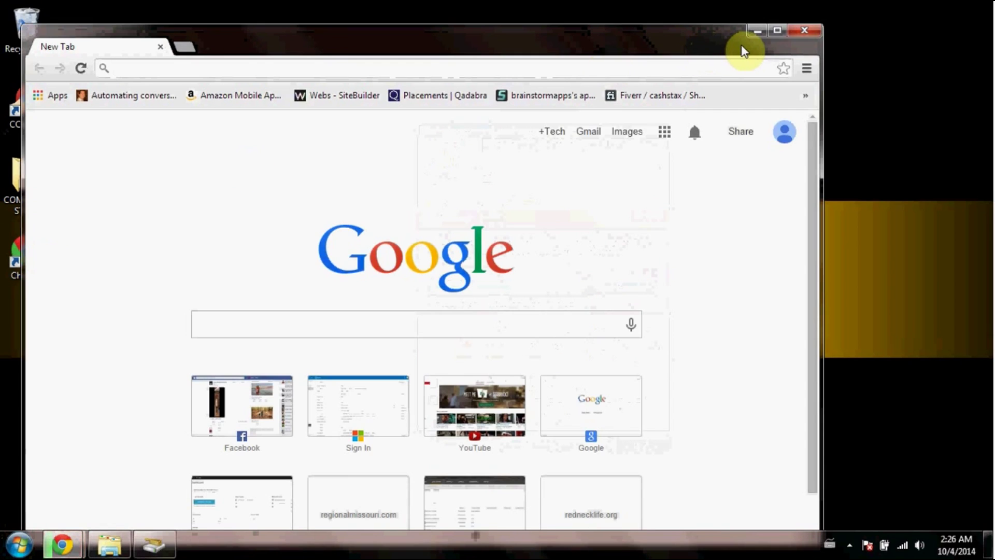
# Maximize Chrome, search Google for 'ccleaner', and open the piriform.com CCleaner result.
pyautogui.click(777, 32)
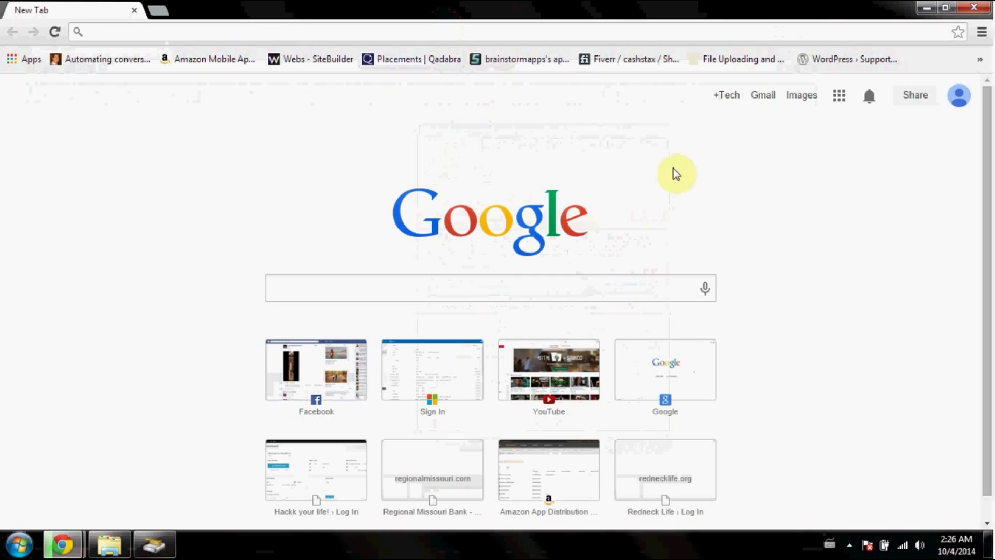
pyautogui.click(489, 291)
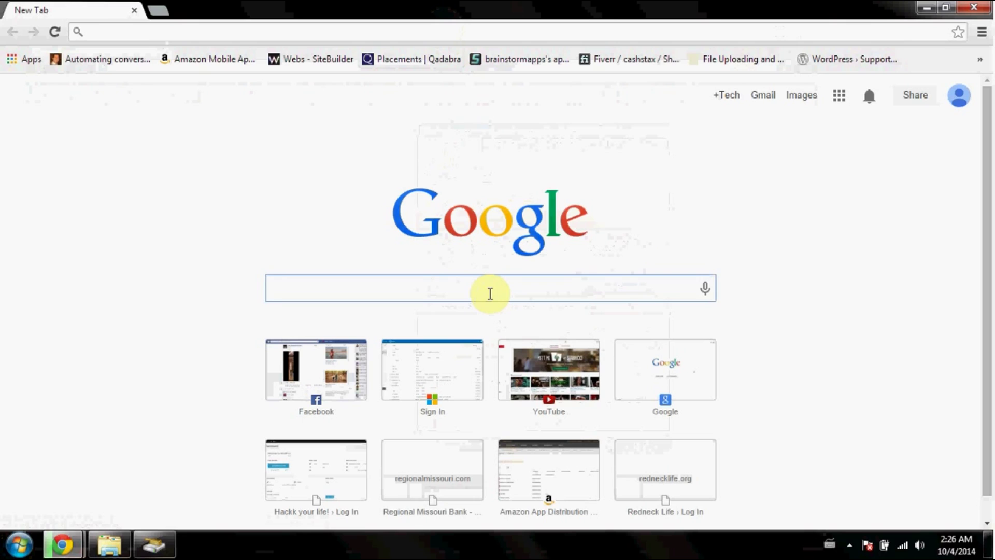
pyautogui.write('c')
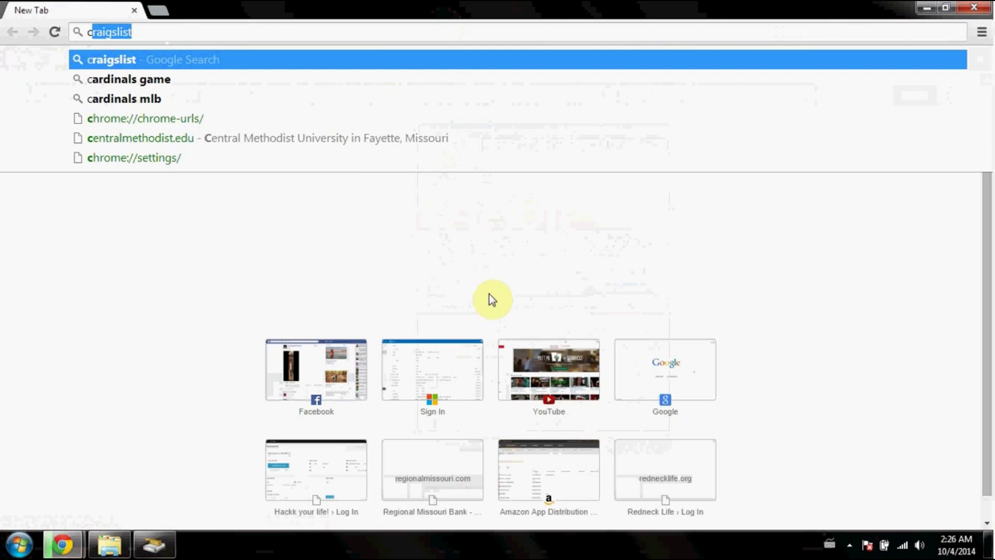
pyautogui.write('cl')
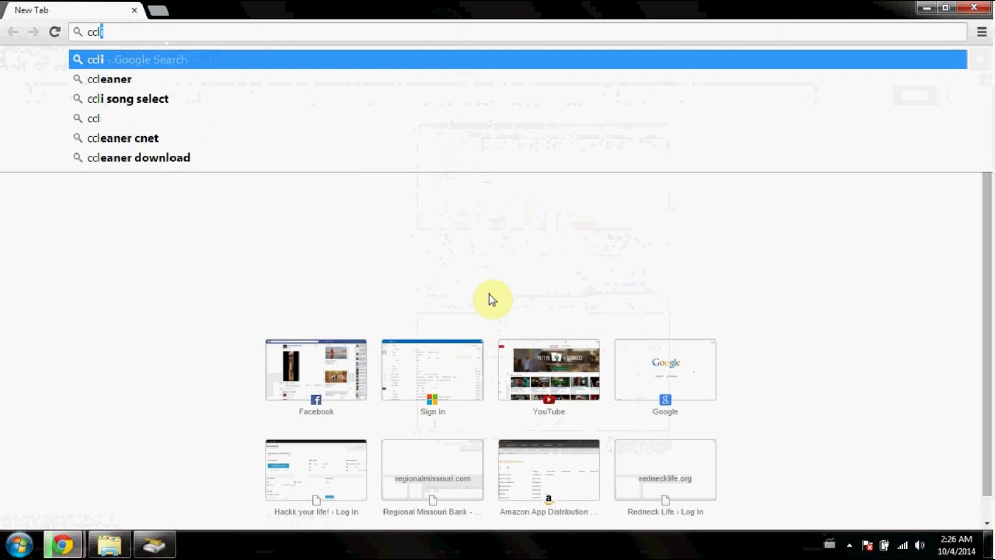
pyautogui.write('eaner')
pyautogui.press('Return')
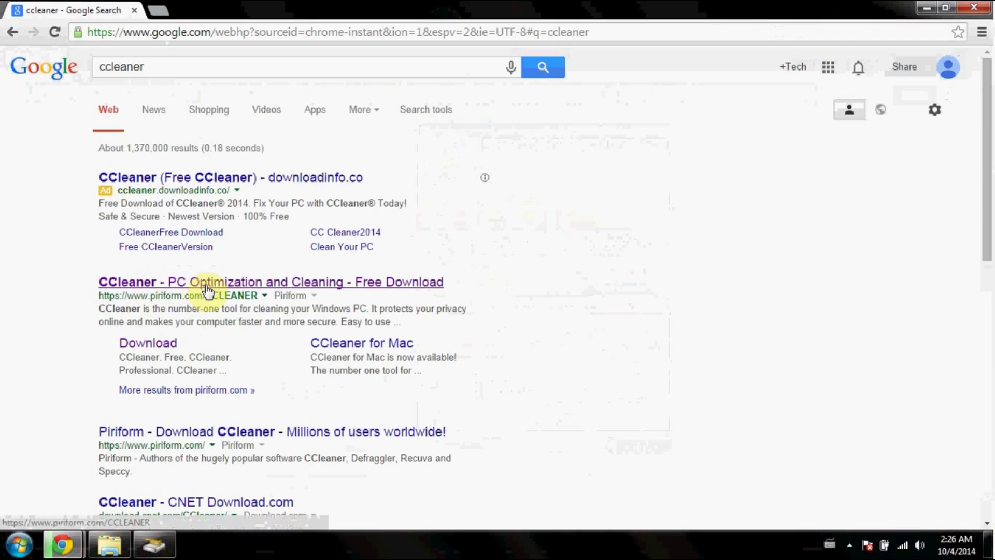
pyautogui.click(347, 287)
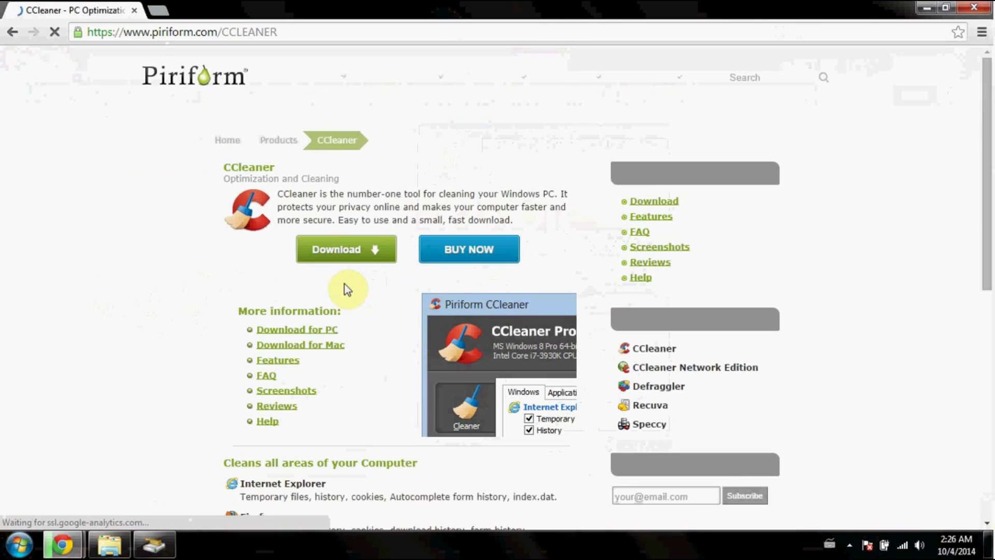
# Download the CCleaner Free installer ccsetup418.exe from Piriform, briefly checking Disk Cleanup progress.
pyautogui.moveTo(987, 112)
pyautogui.mouseDown()
pyautogui.moveTo(987, 160)
pyautogui.moveTo(988, 100)
pyautogui.mouseUp()
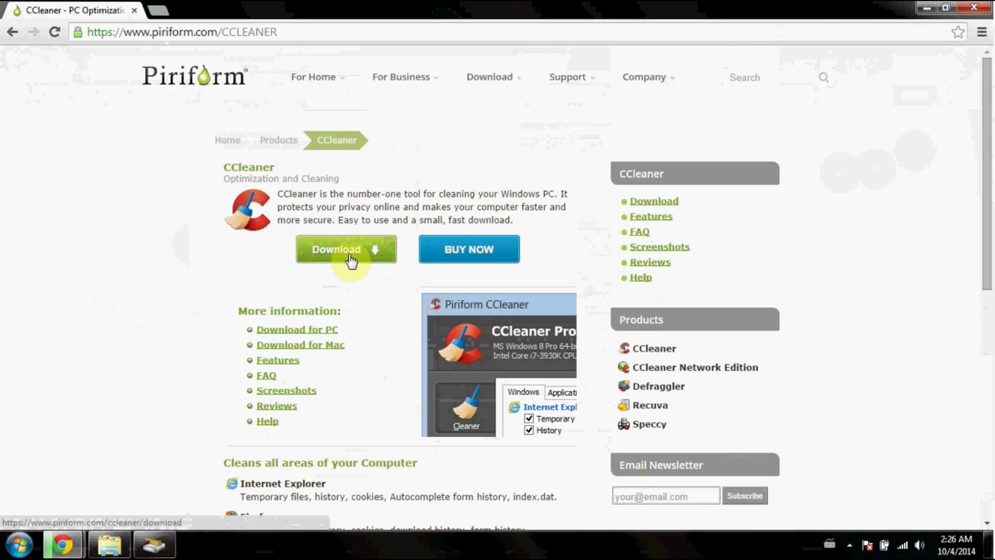
pyautogui.click(356, 258)
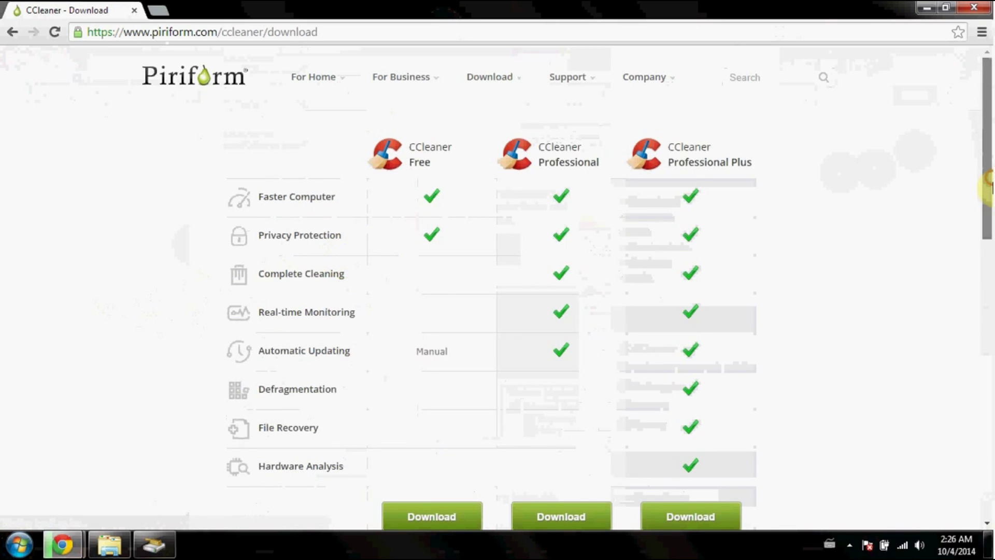
pyautogui.scroll(-1, 347, 249)
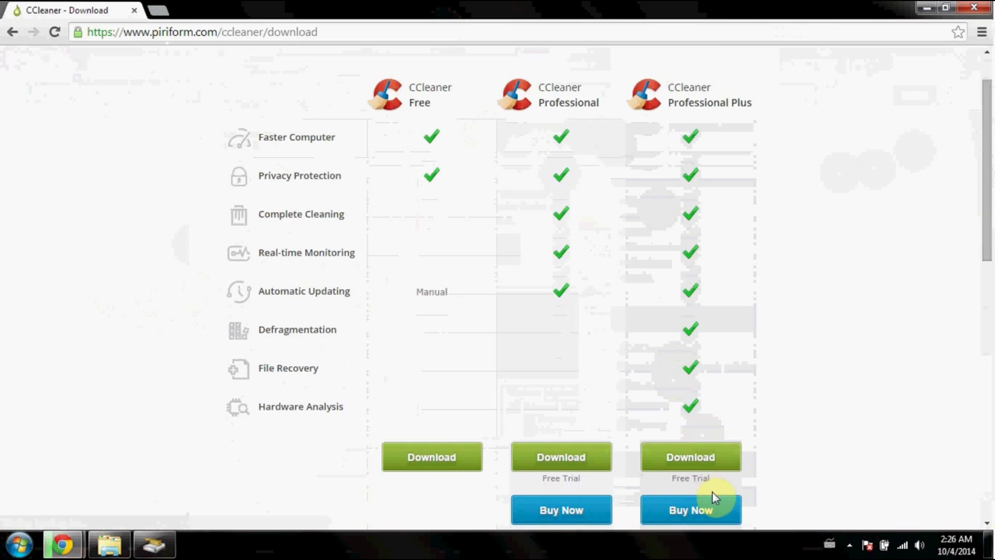
pyautogui.moveTo(988, 216)
pyautogui.mouseDown()
pyautogui.moveTo(991, 236)
pyautogui.moveTo(990, 220)
pyautogui.mouseUp()
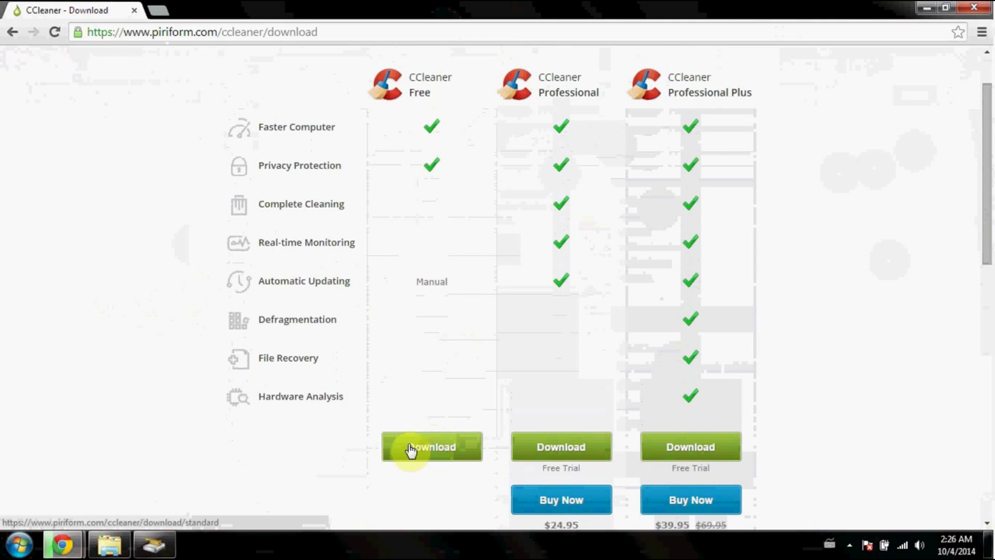
pyautogui.click(437, 446)
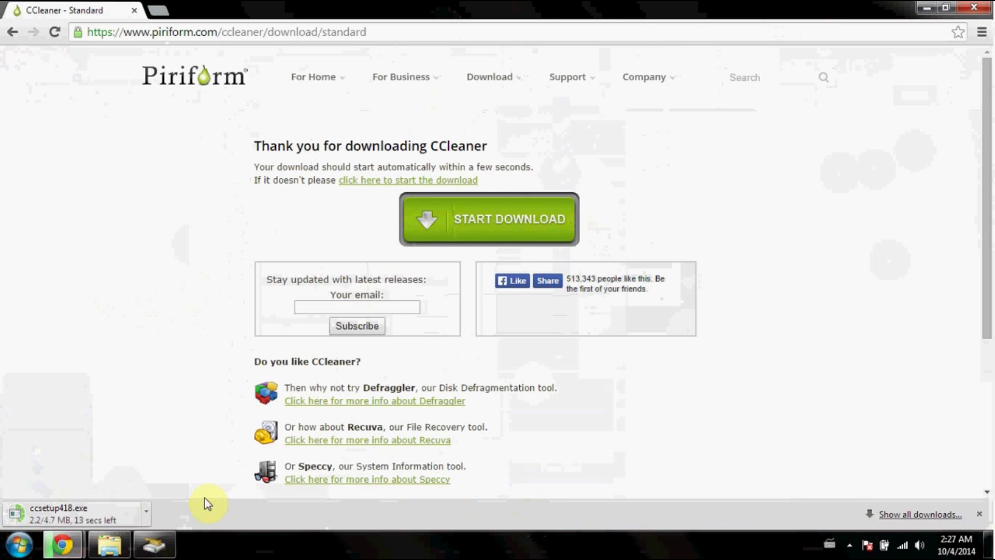
pyautogui.click(166, 536)
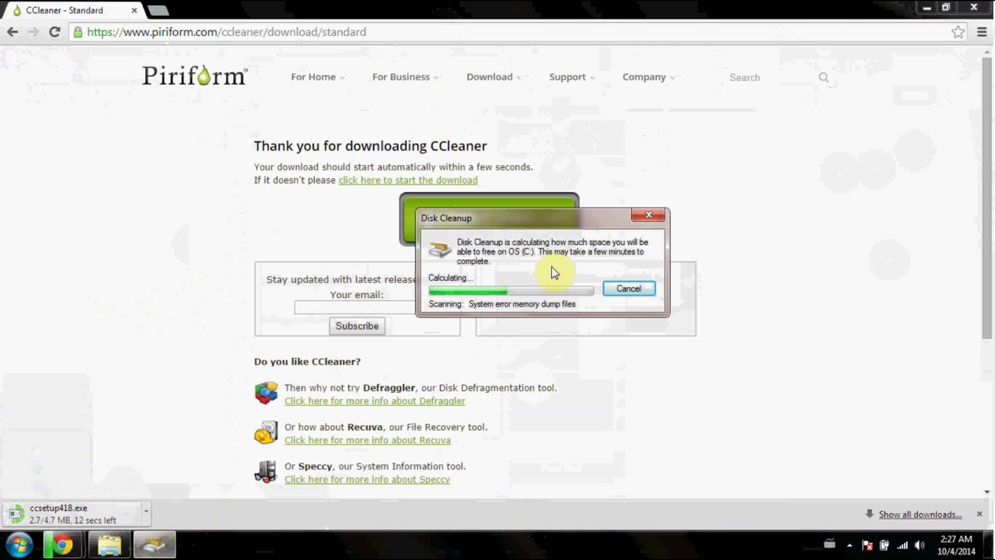
pyautogui.click(713, 226)
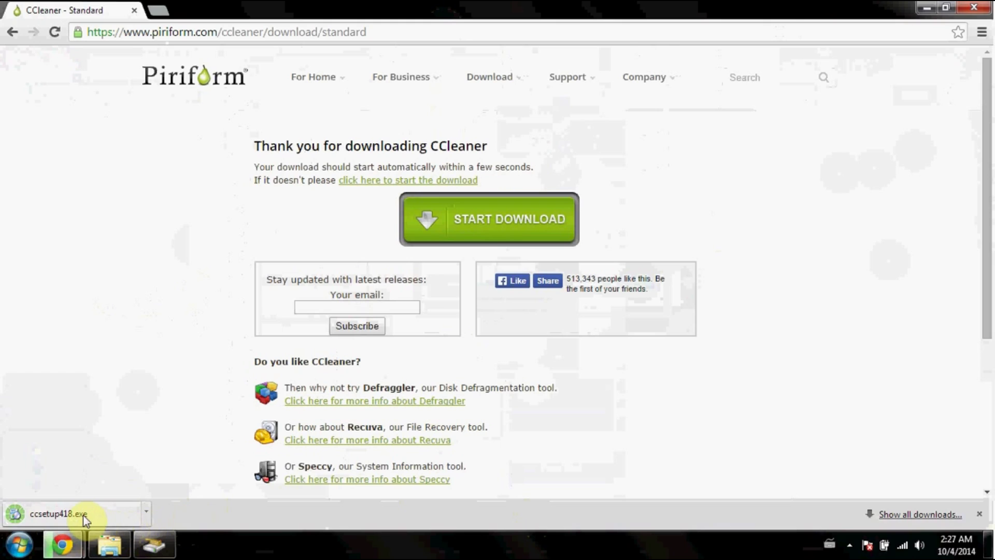
# Run ccsetup418.exe, close the browser, and arrange the setup and Disk Cleanup windows.
pyautogui.click(83, 515)
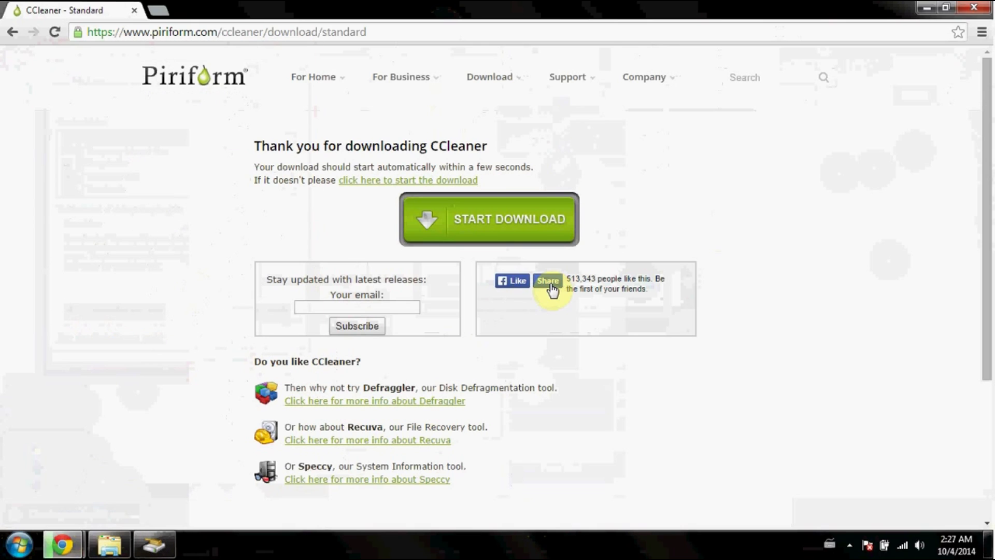
pyautogui.click(970, 7)
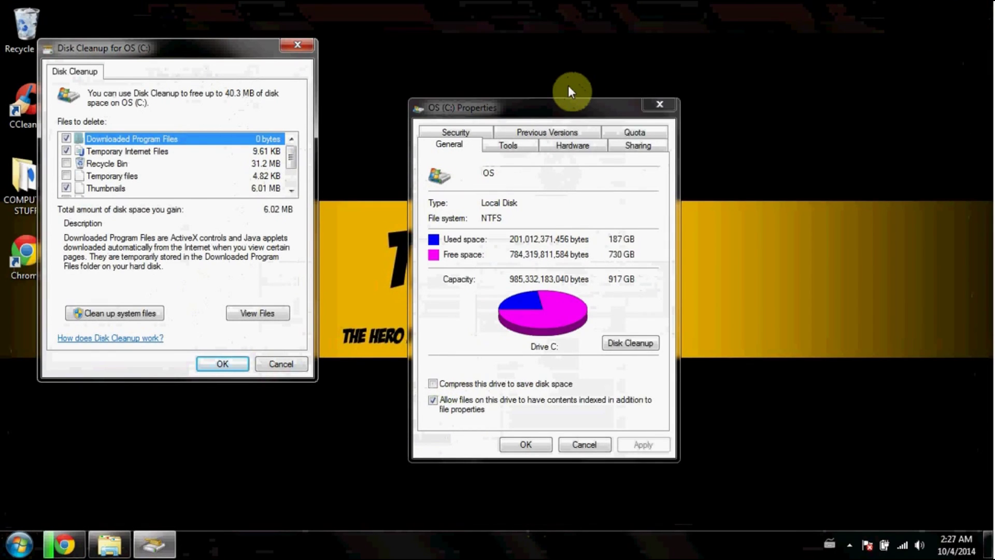
pyautogui.moveTo(550, 134); pyautogui.dragTo(614, 144)
pyautogui.moveTo(227, 46); pyautogui.dragTo(50, 9)
pyautogui.moveTo(548, 136); pyautogui.dragTo(504, 138)
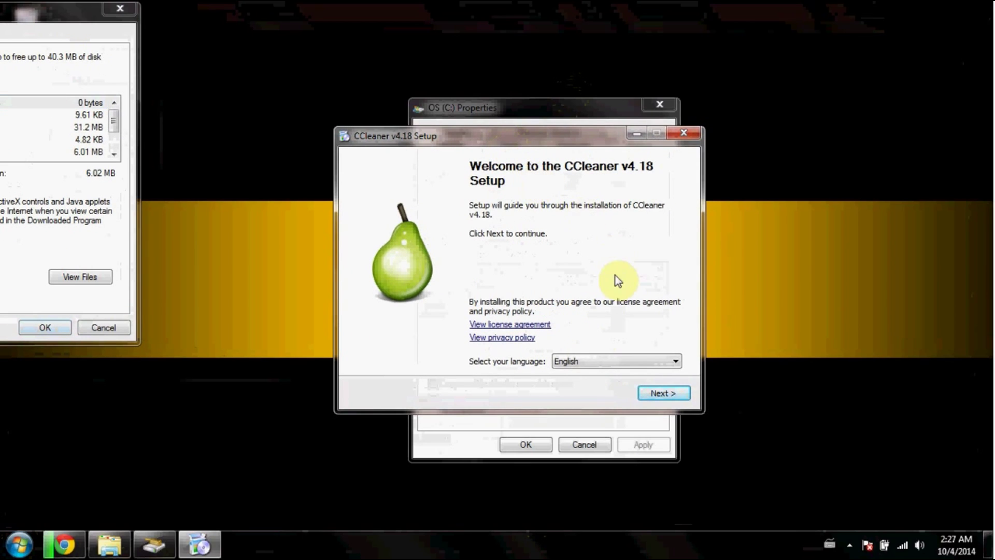
# Install CCleaner v4.18 with default options, launch it, and close the release-notes page.
pyautogui.click(662, 393)
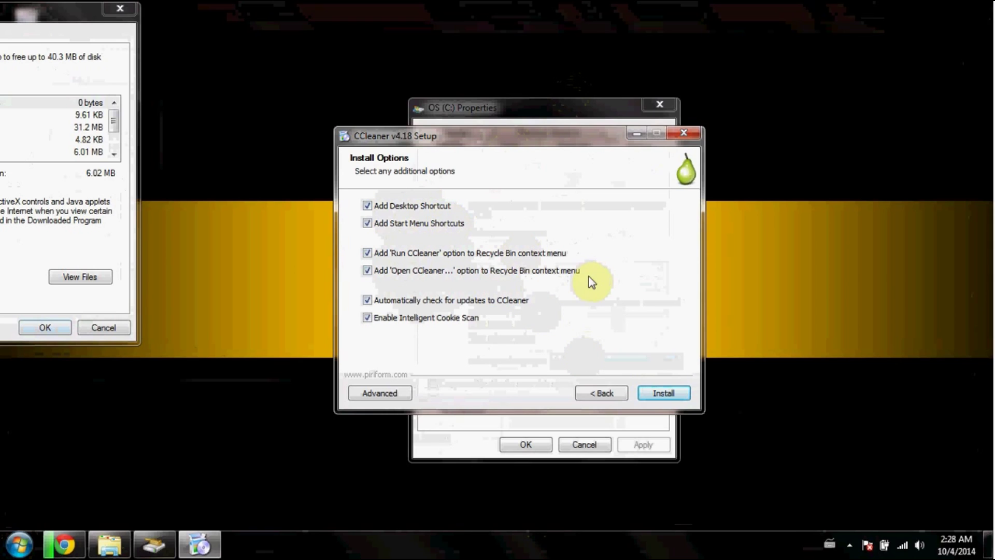
pyautogui.click(661, 393)
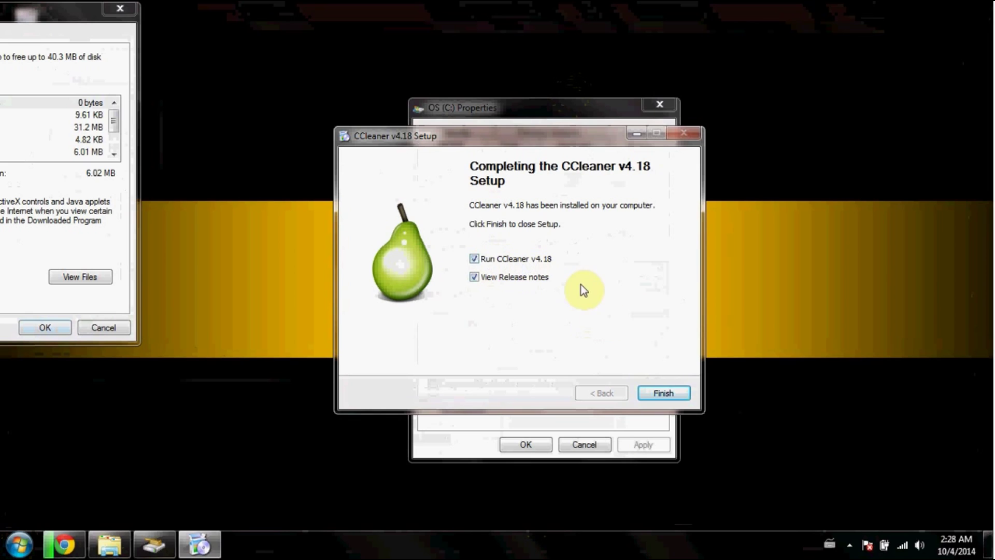
pyautogui.click(665, 394)
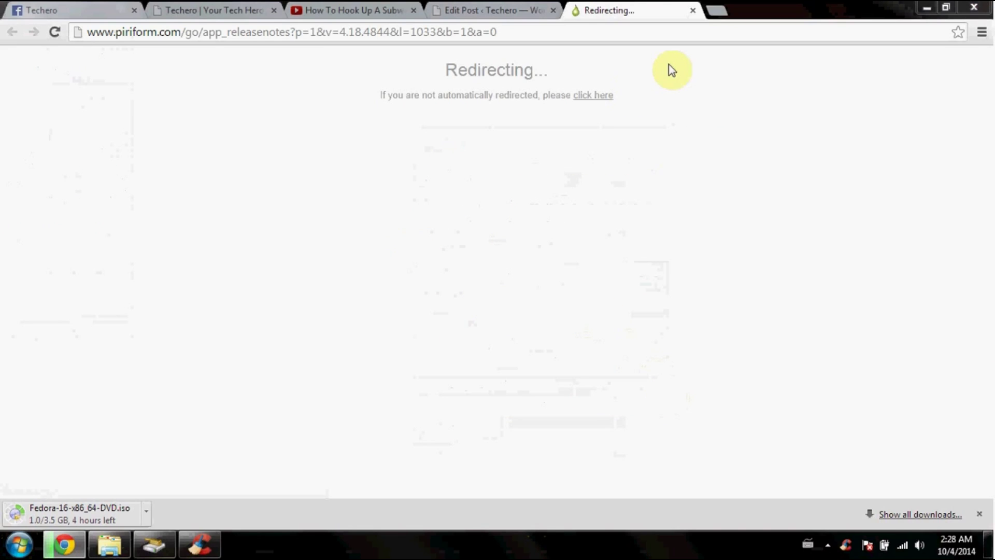
pyautogui.click(695, 12)
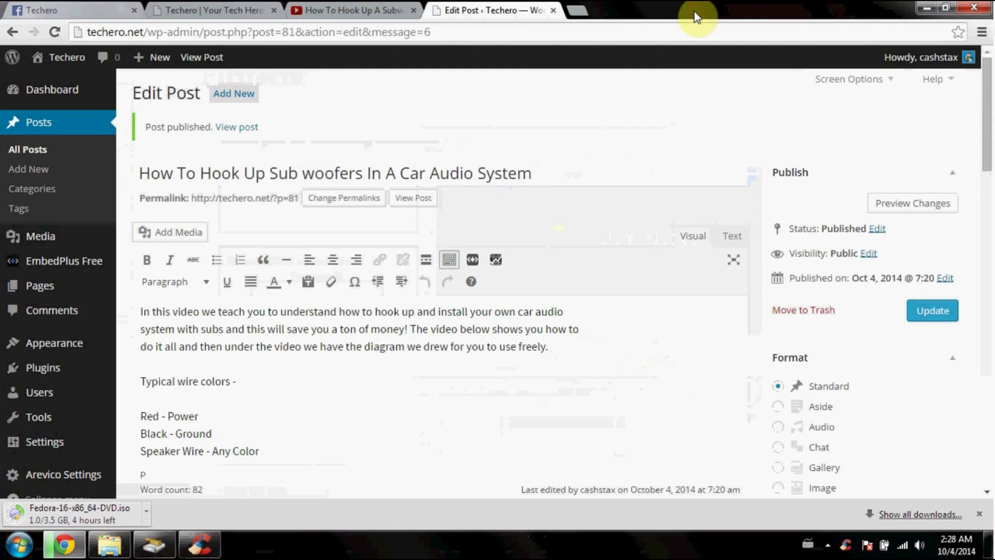
pyautogui.click(925, 7)
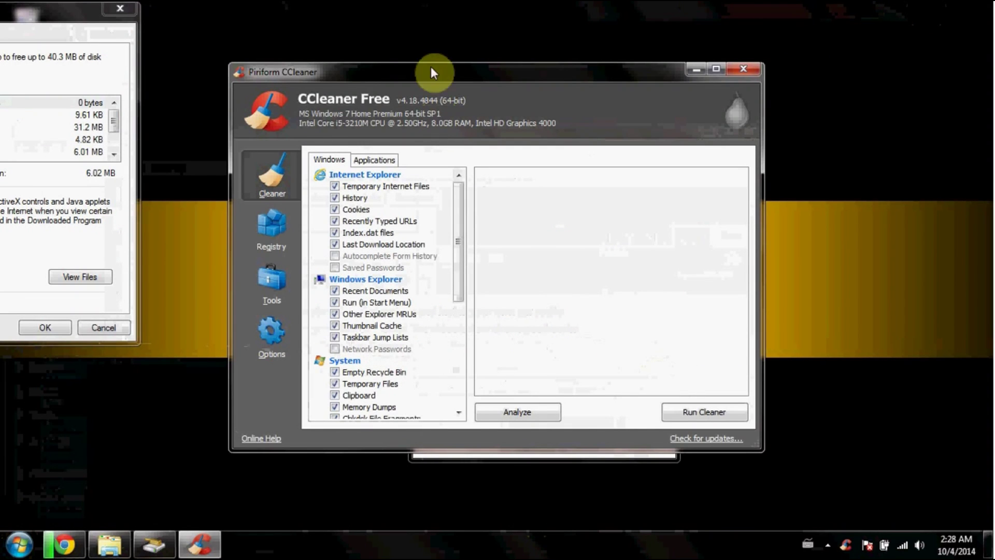
pyautogui.moveTo(427, 73); pyautogui.dragTo(454, 87)
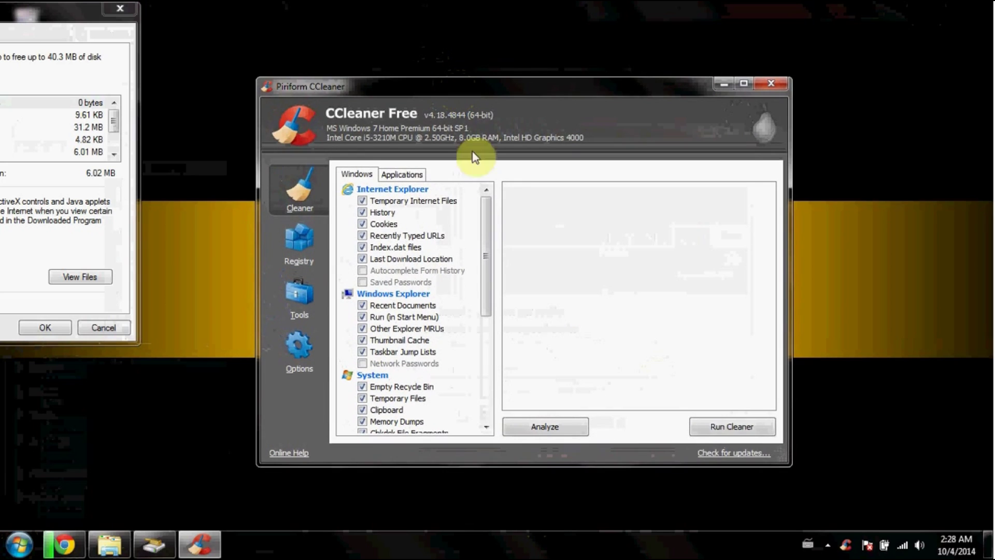
pyautogui.moveTo(482, 231); pyautogui.dragTo(460, 178)
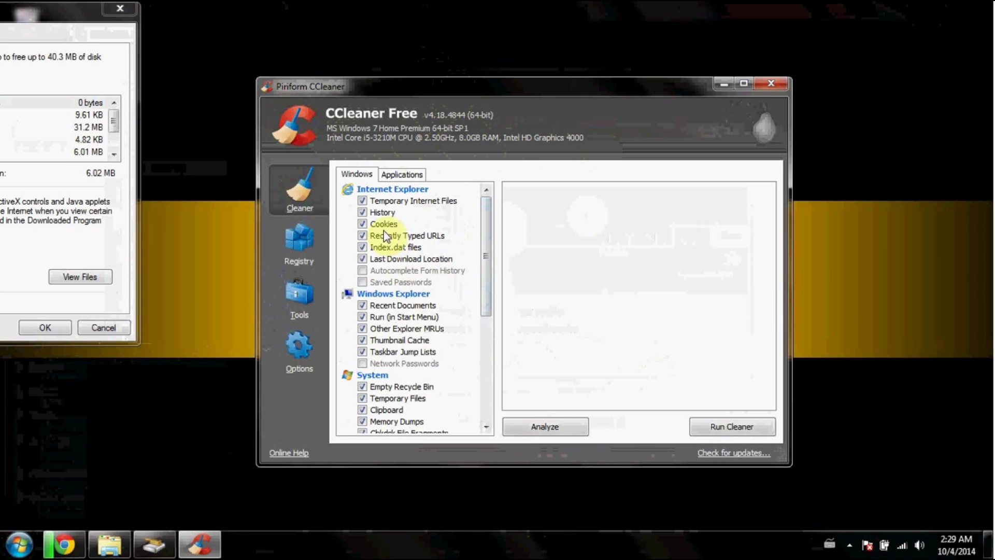
pyautogui.moveTo(482, 242); pyautogui.dragTo(497, 371)
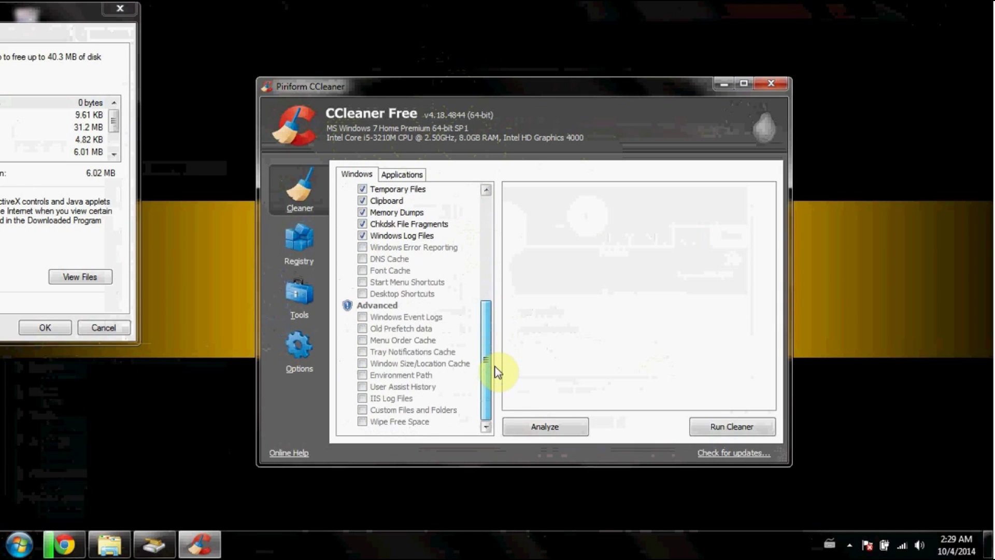
pyautogui.click(362, 317)
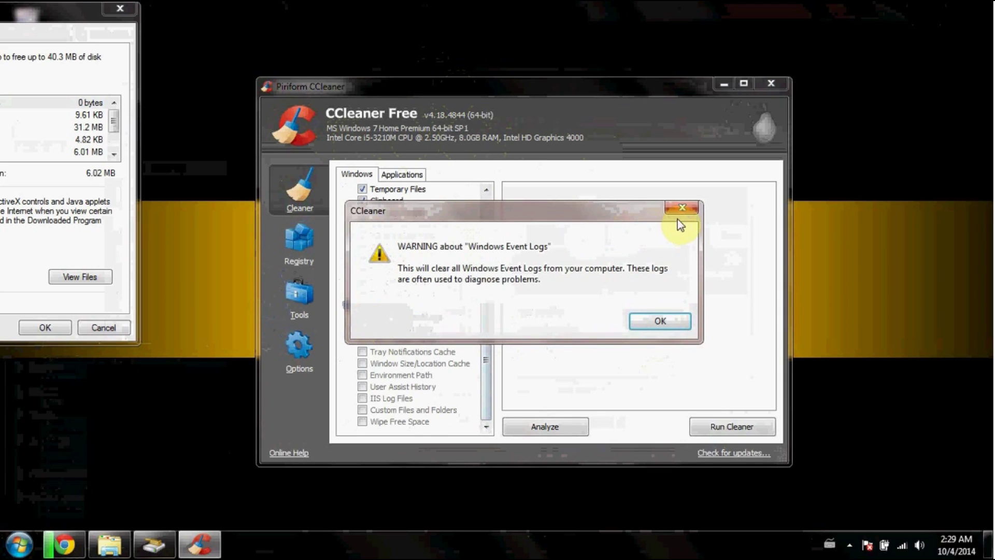
pyautogui.click(680, 212)
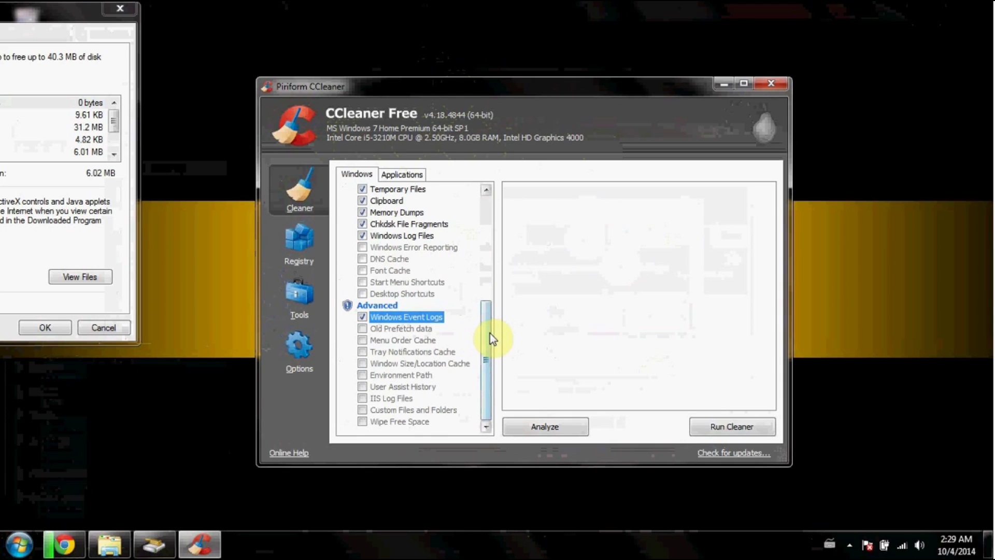
pyautogui.moveTo(484, 343); pyautogui.dragTo(480, 387)
pyautogui.click(363, 317)
pyautogui.moveTo(489, 330); pyautogui.dragTo(488, 197)
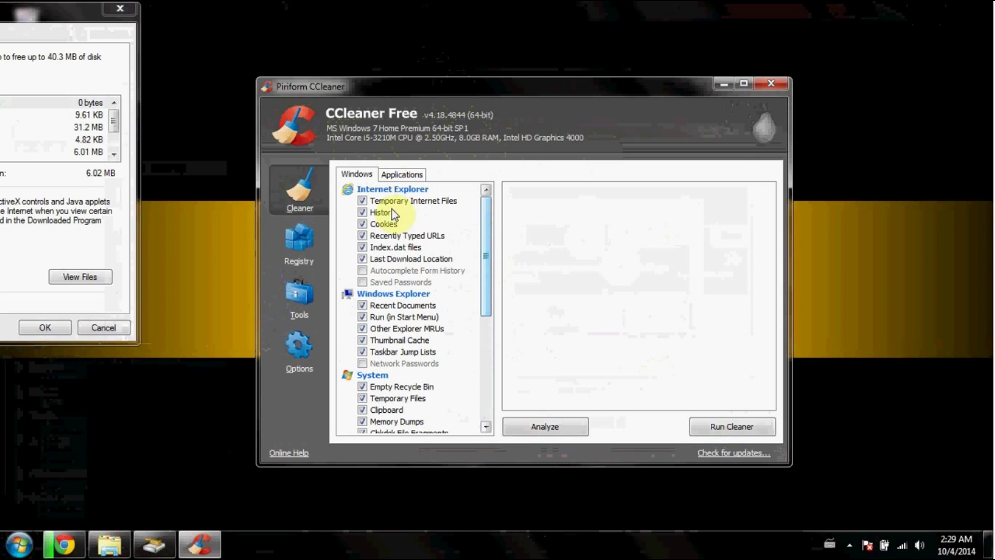
pyautogui.click(731, 426)
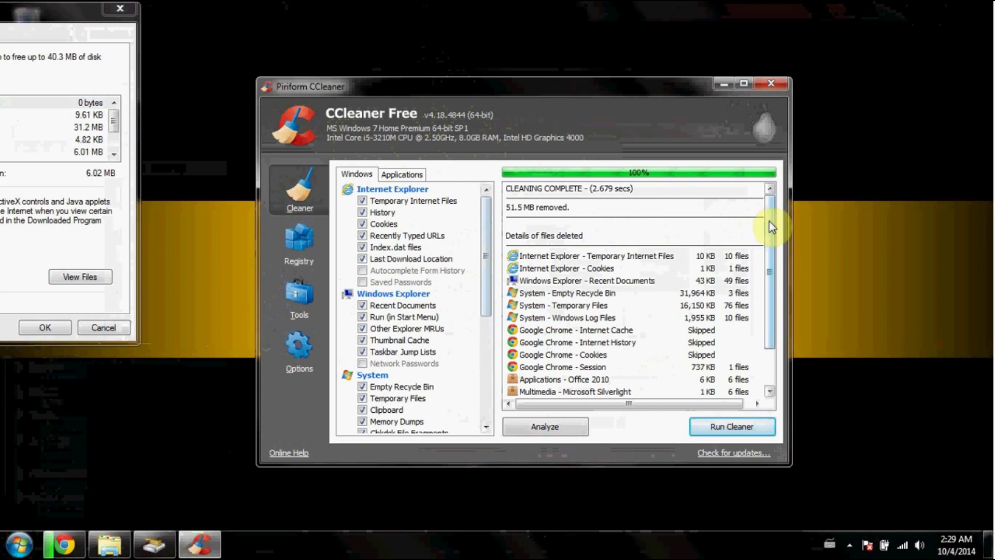
# Review the CLEANING COMPLETE results showing 51.5 MB removed, then close CCleaner.
pyautogui.moveTo(769, 221); pyautogui.dragTo(774, 194)
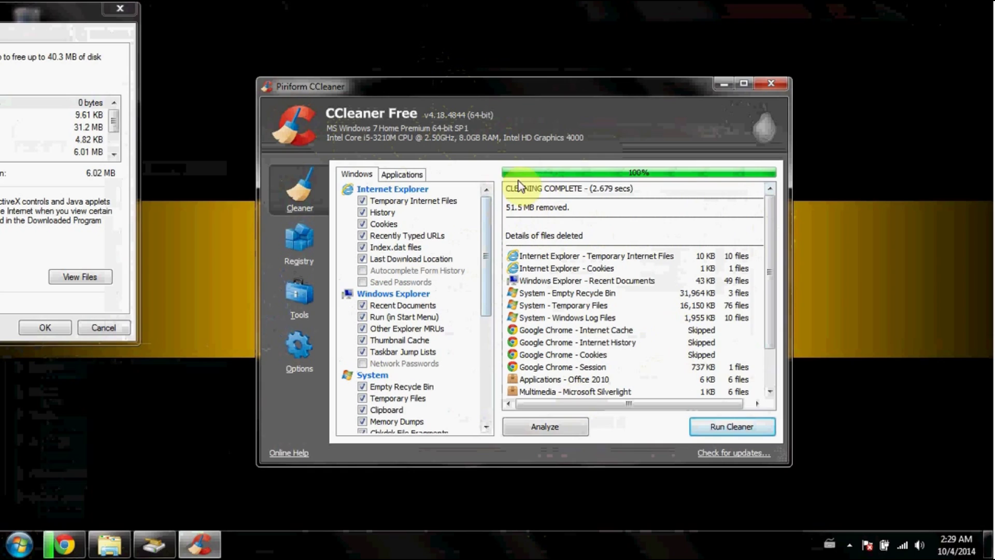
pyautogui.doubleClick(563, 190)
pyautogui.moveTo(590, 189); pyautogui.dragTo(609, 193)
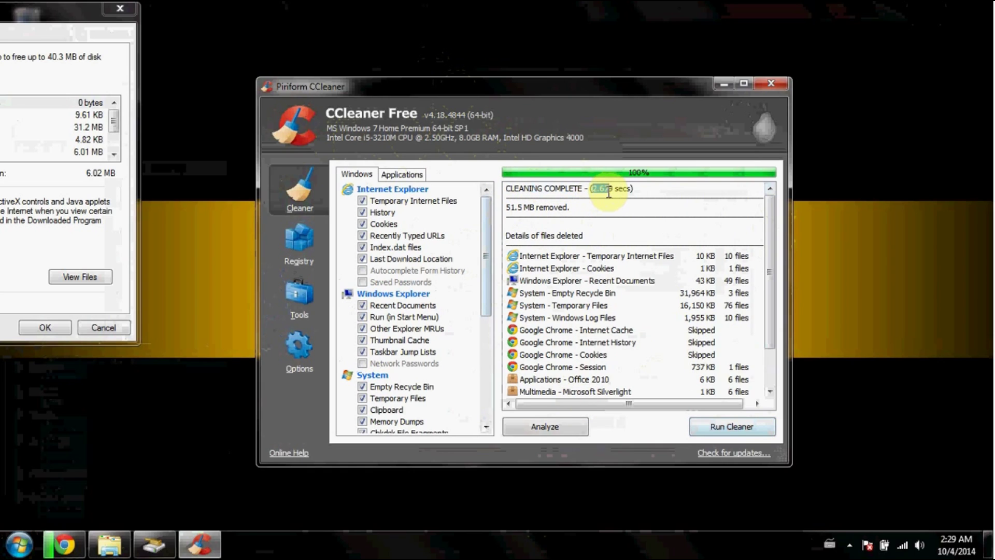
pyautogui.moveTo(505, 207); pyautogui.dragTo(519, 209)
pyautogui.click(522, 208)
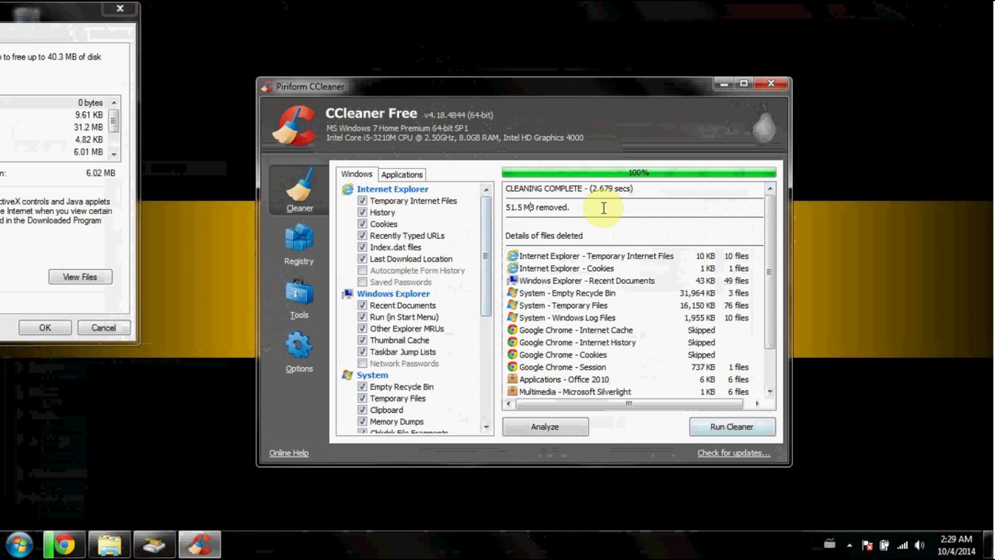
pyautogui.click(771, 84)
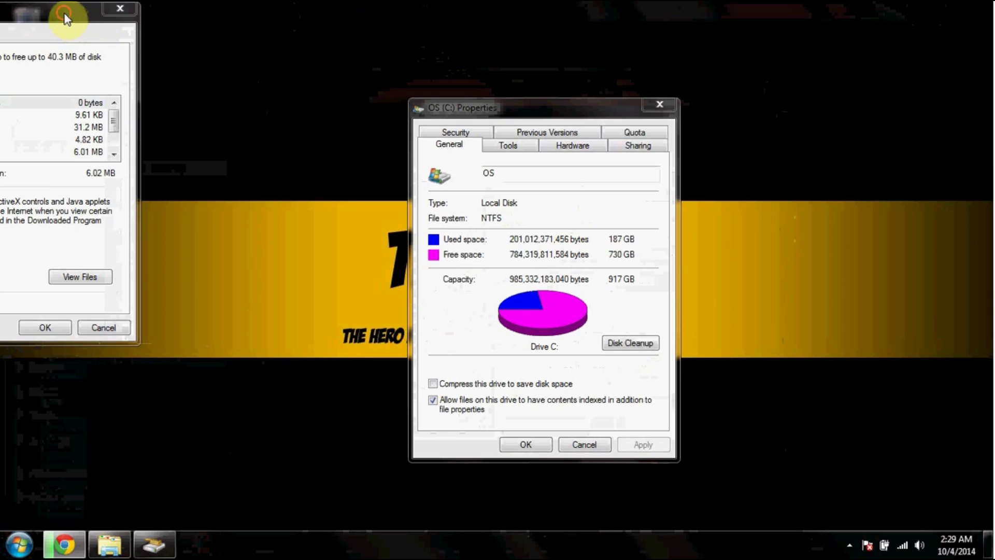
# Tick Recycle Bin and the three Windows error report categories, then scan drive C's system files.
pyautogui.moveTo(287, 39); pyautogui.dragTo(328, 122)
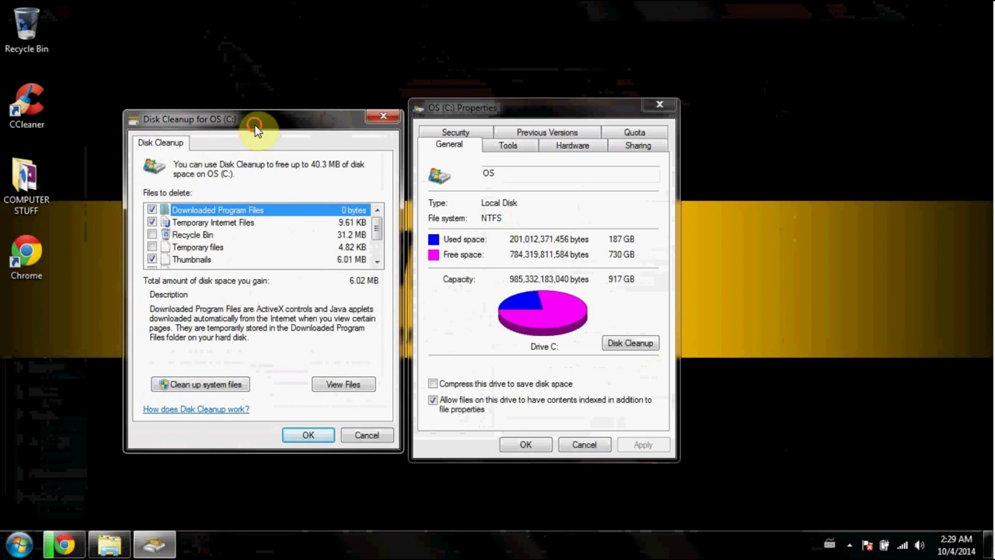
pyautogui.moveTo(255, 127); pyautogui.dragTo(255, 132)
pyautogui.click(152, 240)
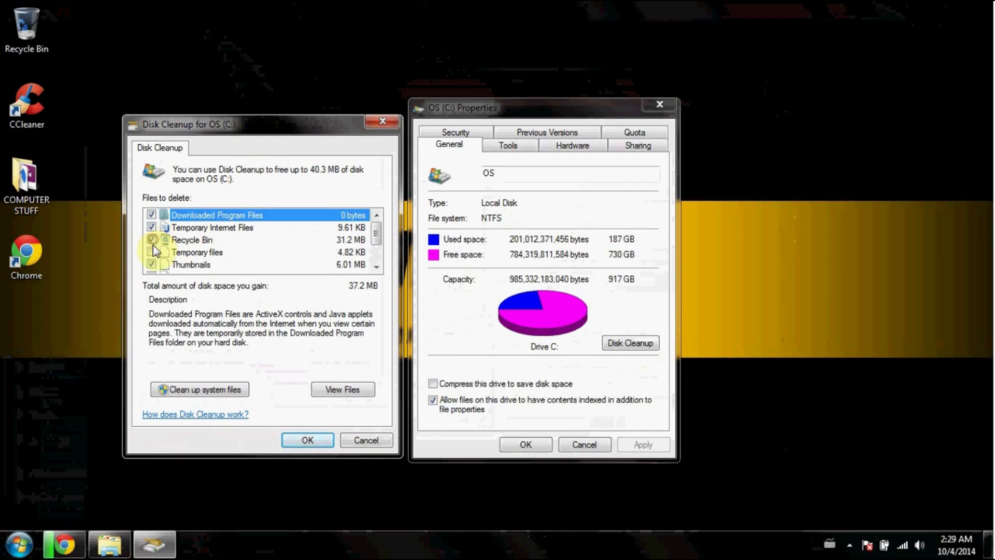
pyautogui.moveTo(376, 229); pyautogui.dragTo(378, 254)
pyautogui.click(151, 239)
pyautogui.click(151, 252)
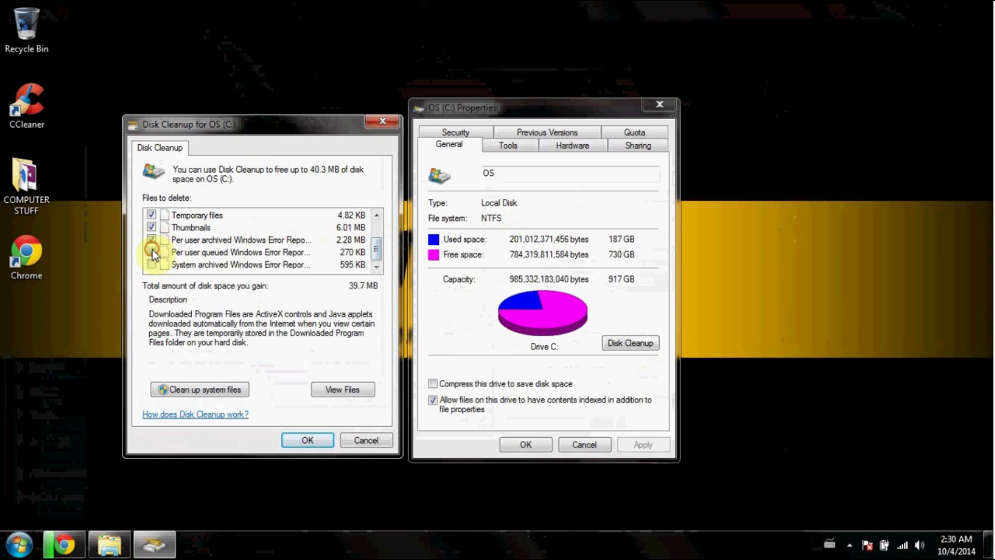
pyautogui.click(151, 264)
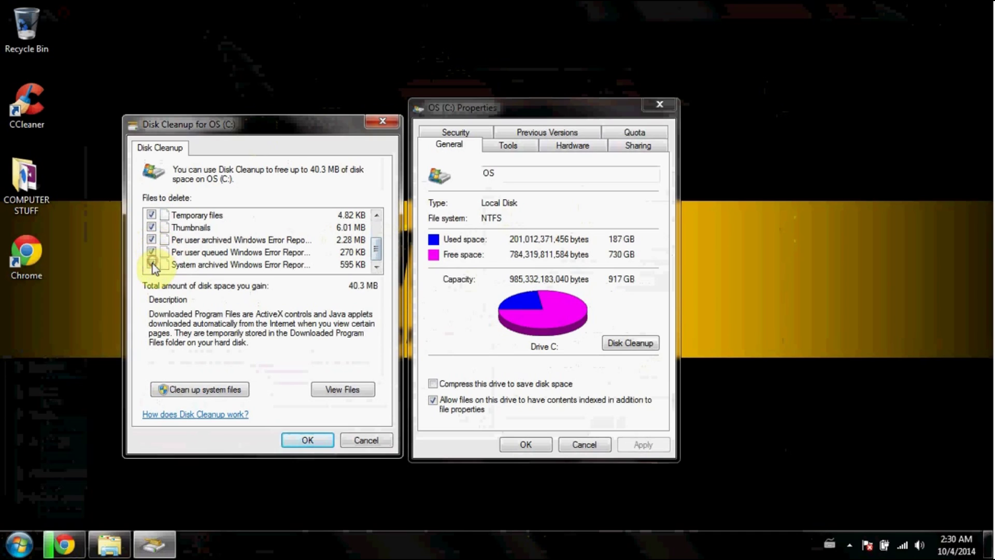
pyautogui.click(226, 389)
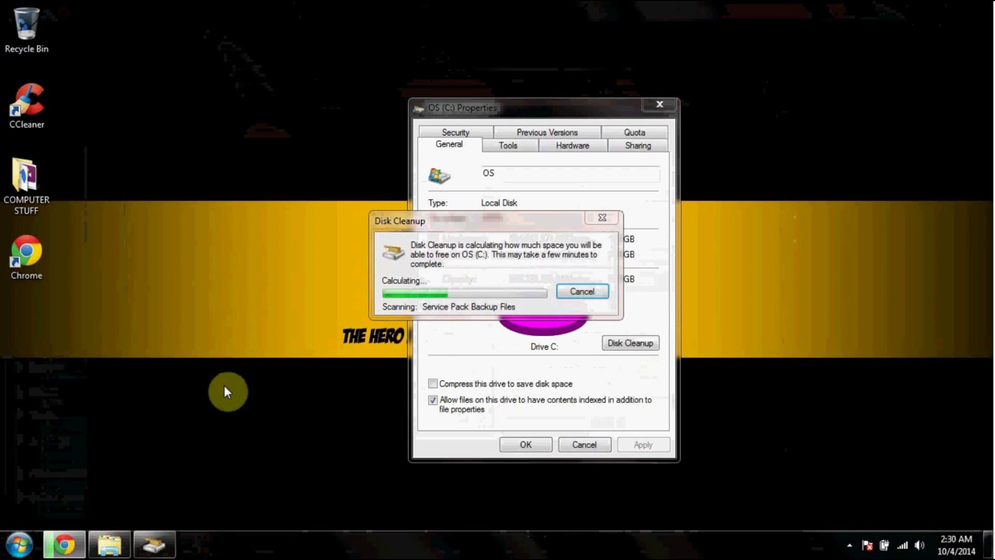
# Move the scan progress box aside and bring the finished 4.31 MB results window into view.
pyautogui.moveTo(436, 223); pyautogui.dragTo(222, 222)
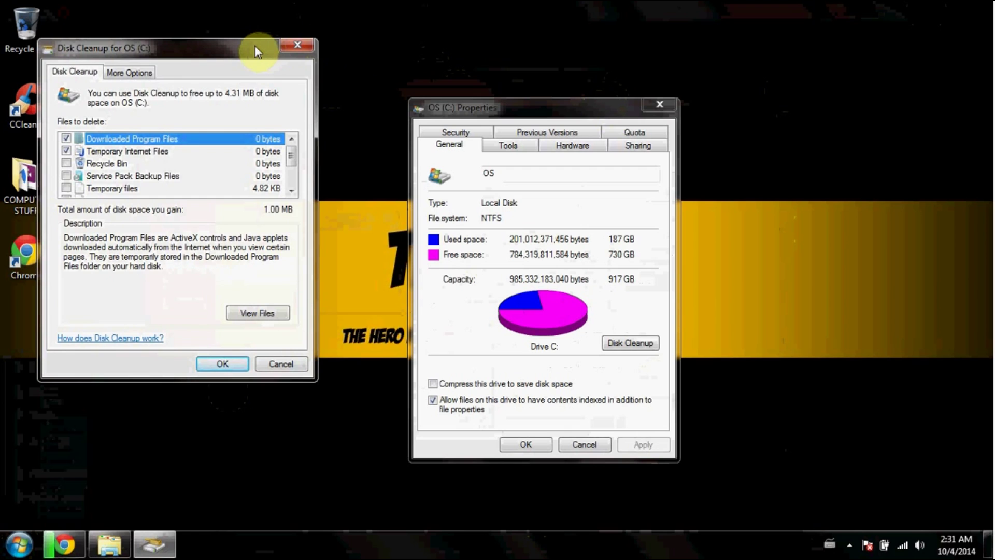
pyautogui.moveTo(256, 50); pyautogui.dragTo(336, 92)
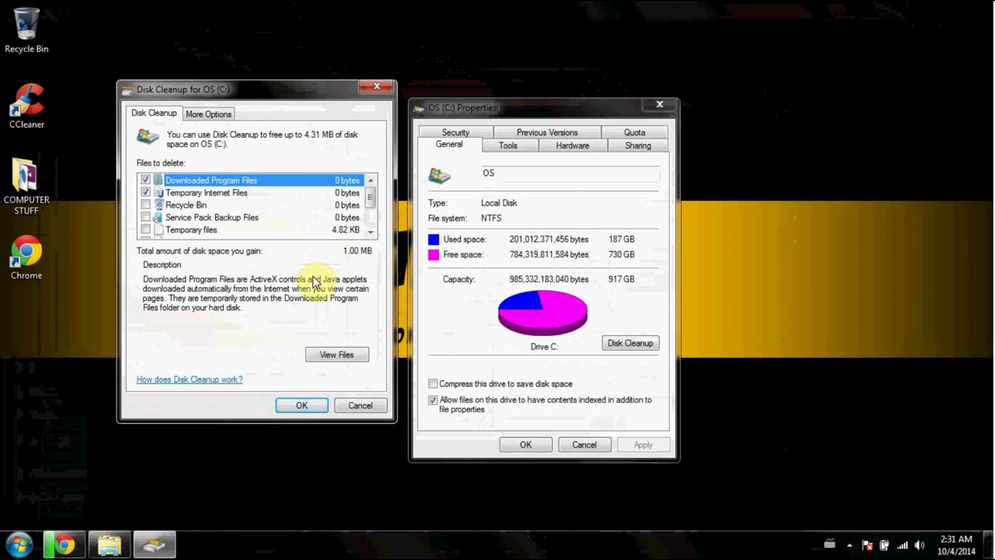
# Start the cleanup of OS (C:) and confirm permanently deleting the selected files.
pyautogui.click(305, 402)
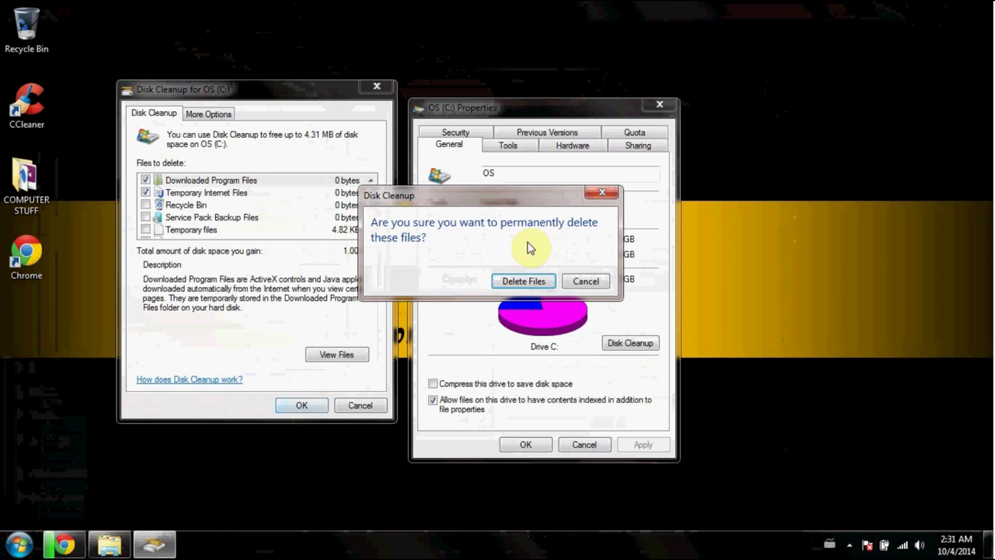
pyautogui.click(529, 283)
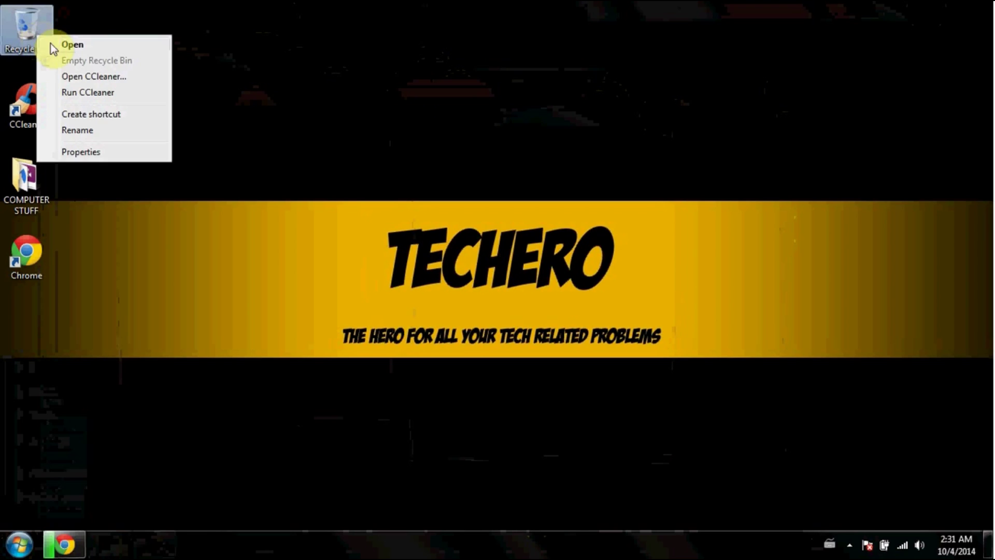
pyautogui.click(319, 79)
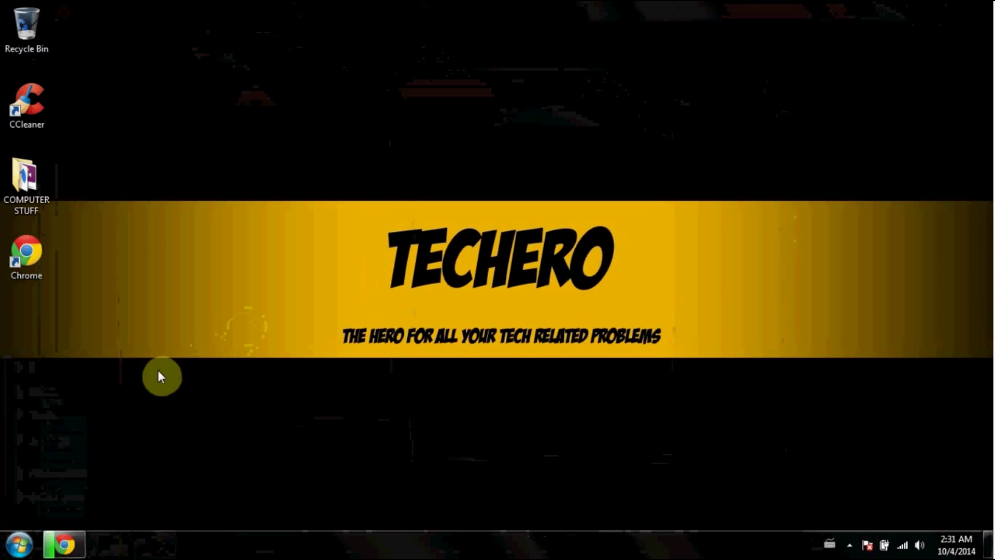
pyautogui.click(19, 543)
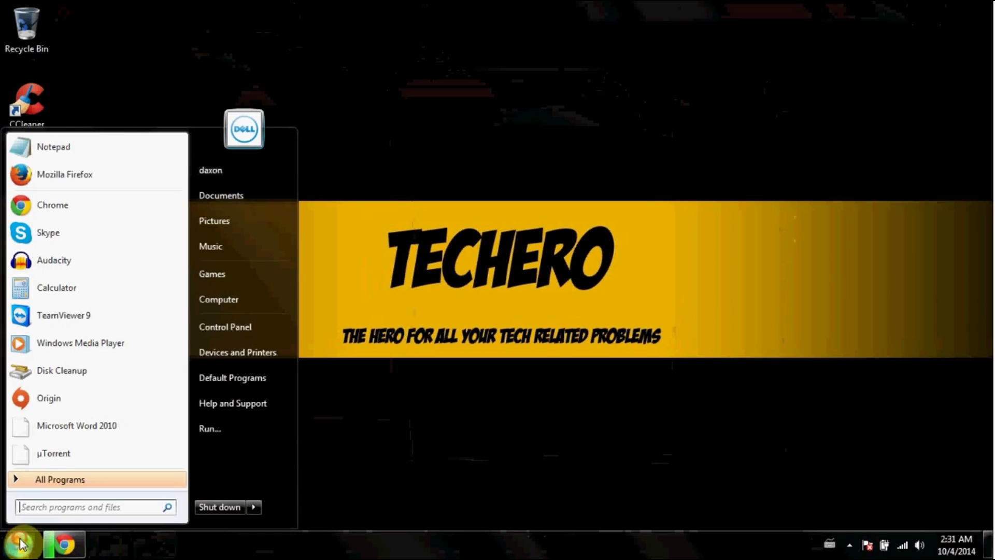